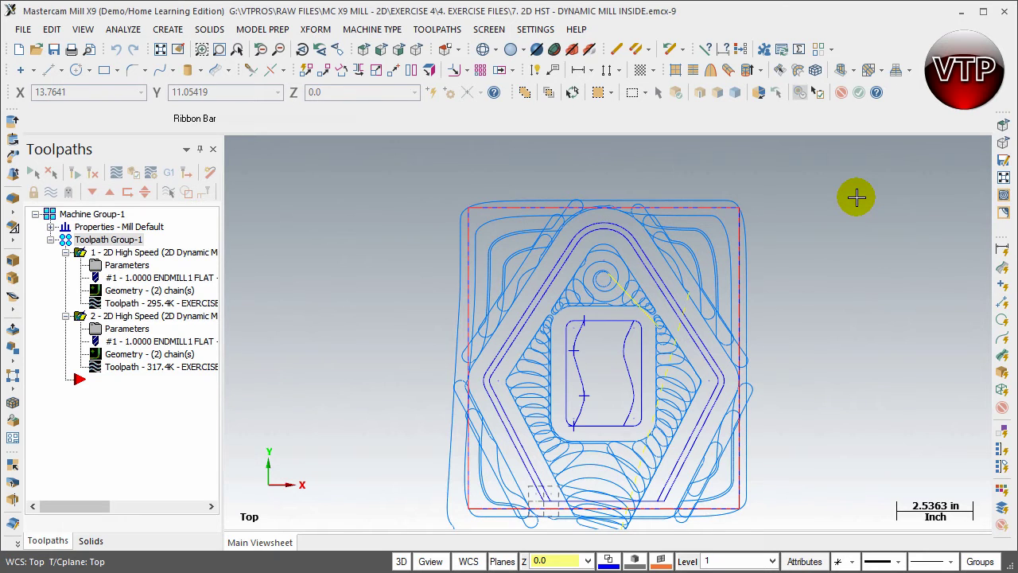
Start a 2D high speed Dynamic Contour toolpath using the inner diamond-shaped profile as its machining region
{"action": "left_click", "coordinate": [433, 28]}
{"action": "mouse_move", "coordinate": [469, 117]}
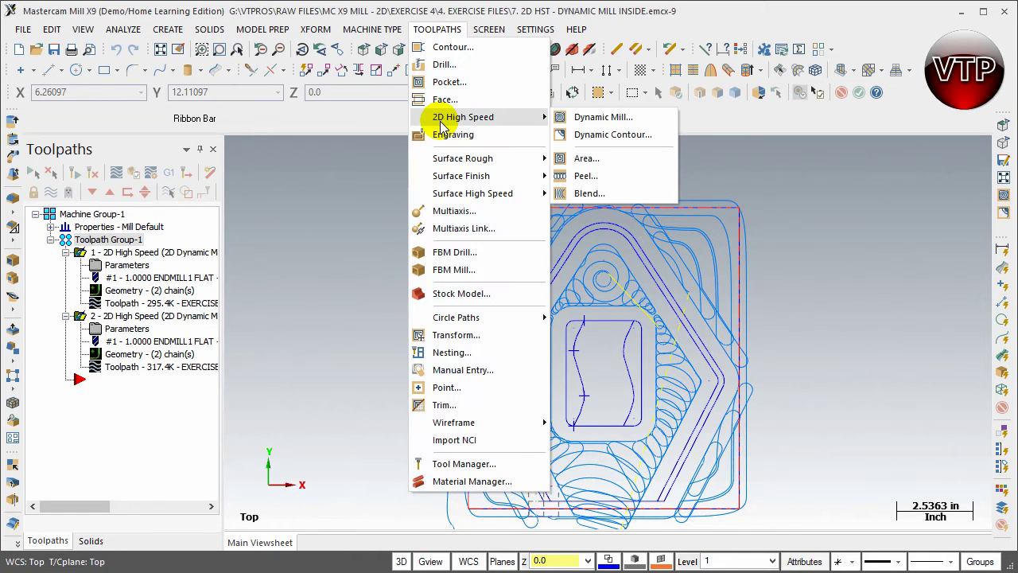
{"action": "left_click", "coordinate": [601, 139]}
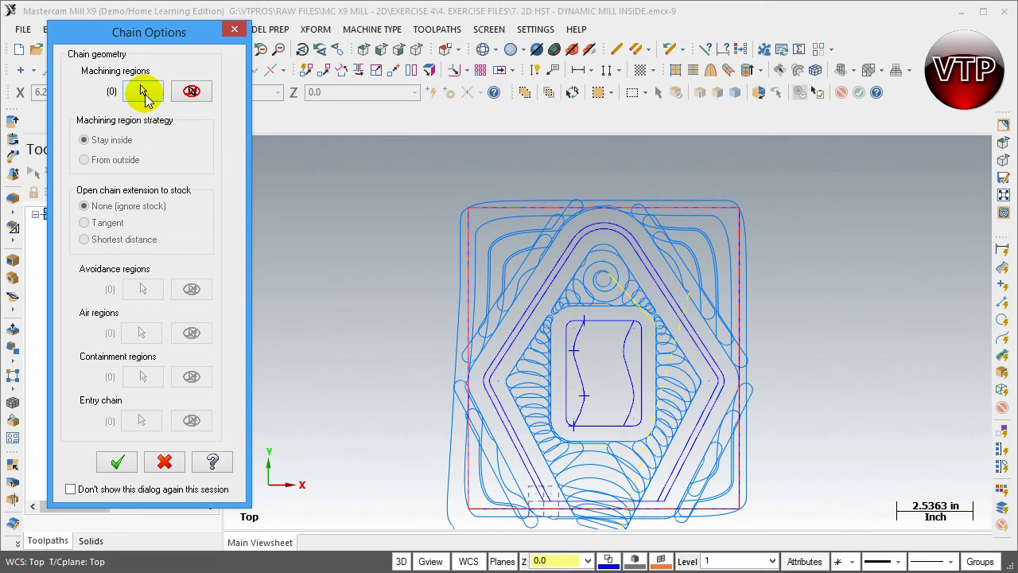
{"action": "left_click", "coordinate": [145, 93]}
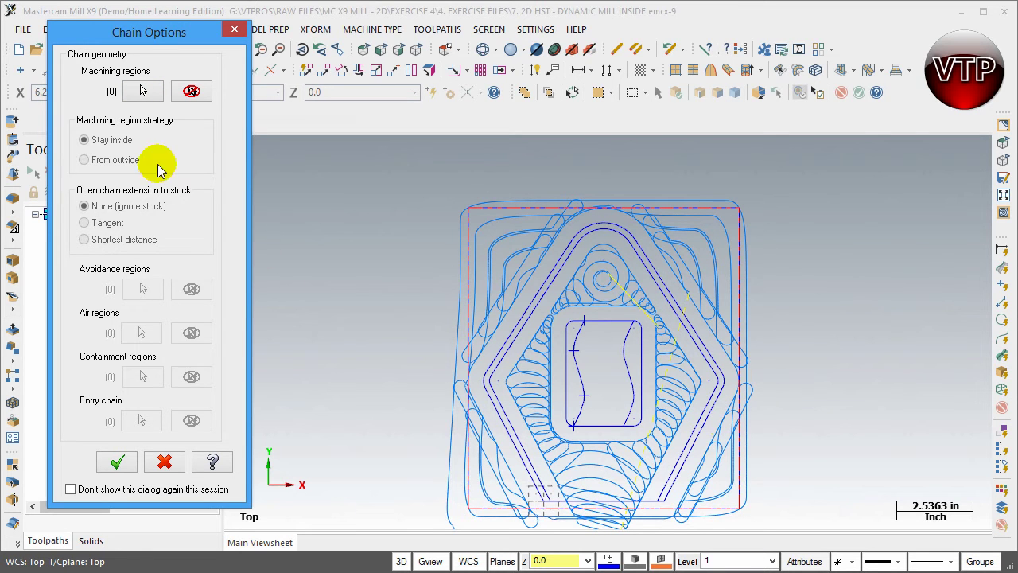
{"action": "left_click", "coordinate": [141, 91]}
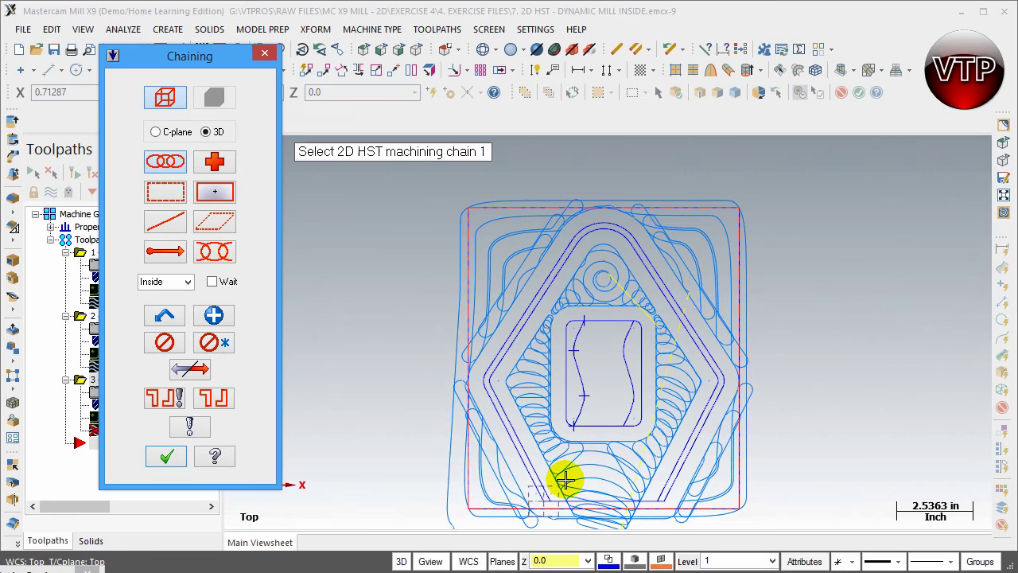
{"action": "left_click", "coordinate": [620, 511]}
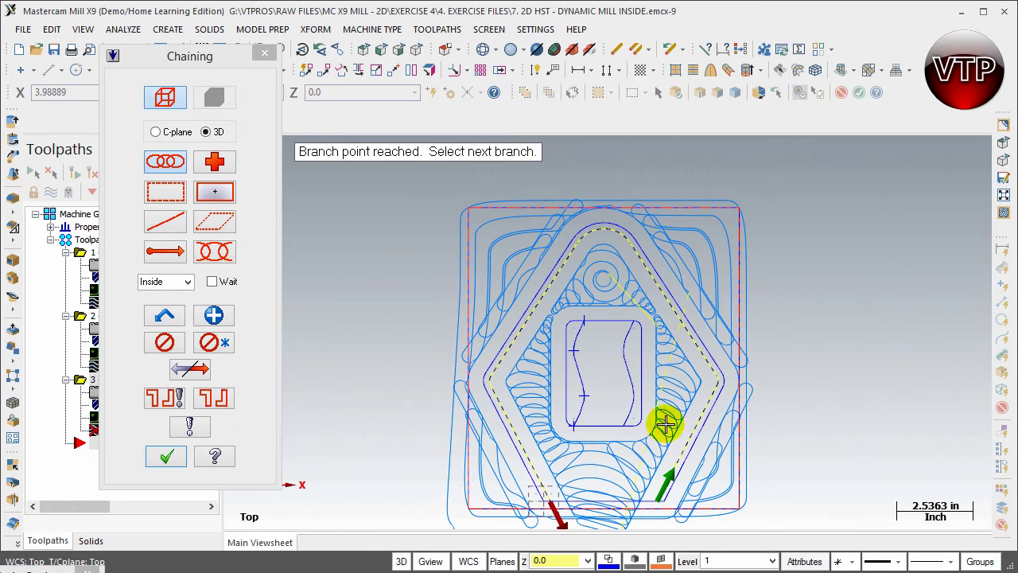
{"action": "left_click", "coordinate": [178, 457]}
{"action": "left_click", "coordinate": [119, 462]}
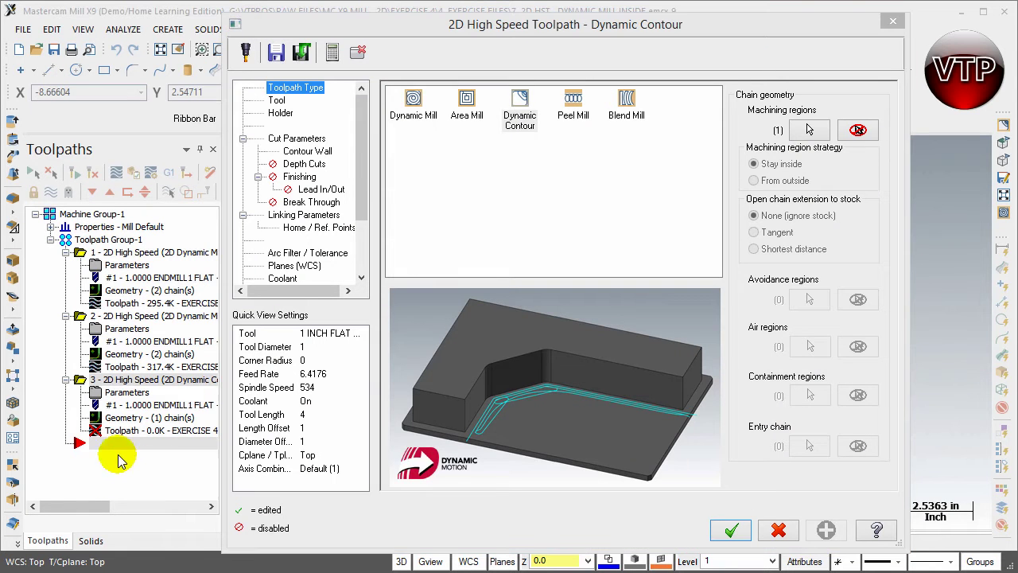
Choose the 1/2 FLAT ENDMILL from the tool library and add the comment "2D HST DYNAMIC CONTOUR"
{"action": "left_click", "coordinate": [278, 106]}
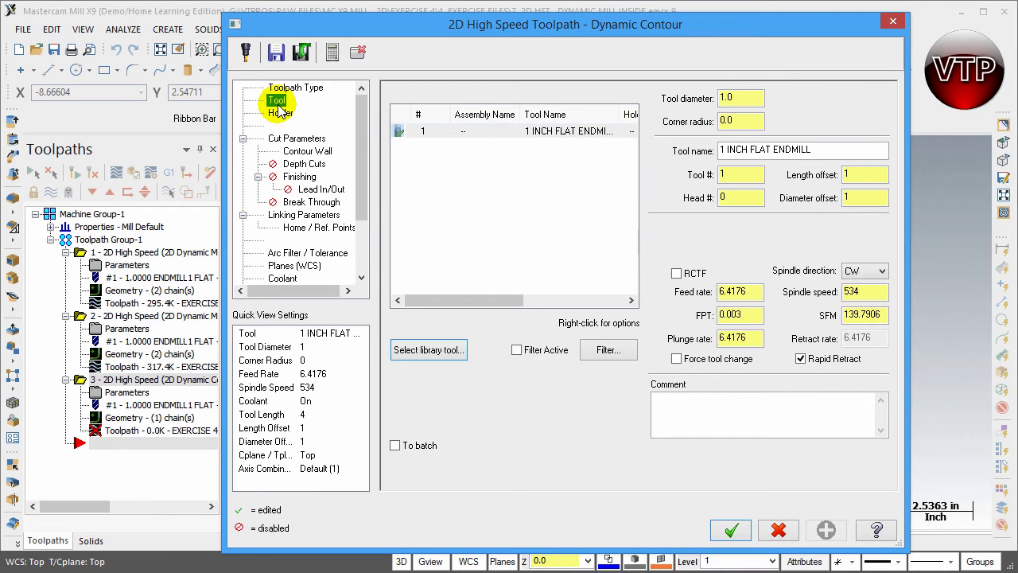
{"action": "left_click", "coordinate": [446, 351]}
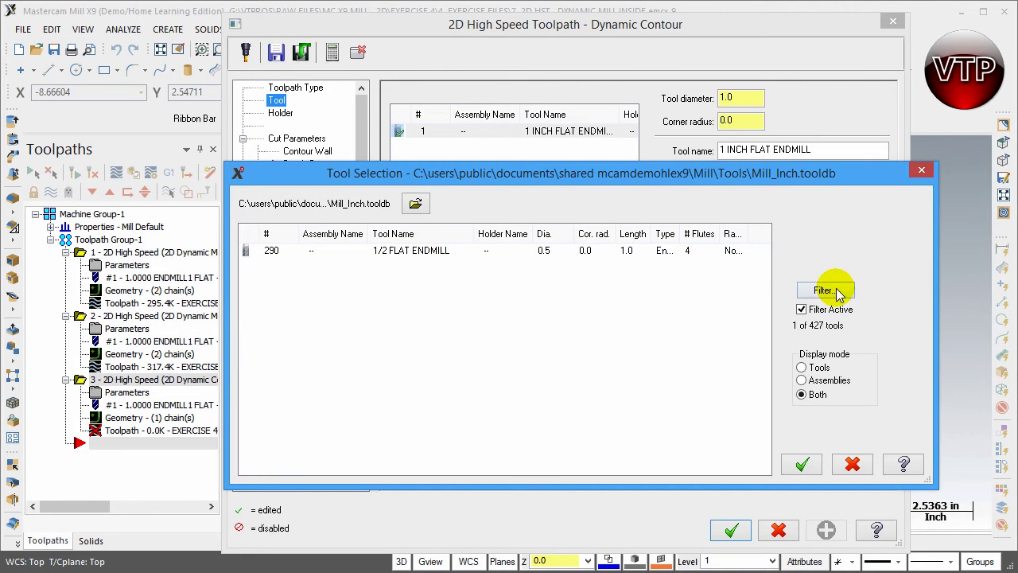
{"action": "left_click", "coordinate": [422, 251]}
{"action": "double_click", "coordinate": [421, 249]}
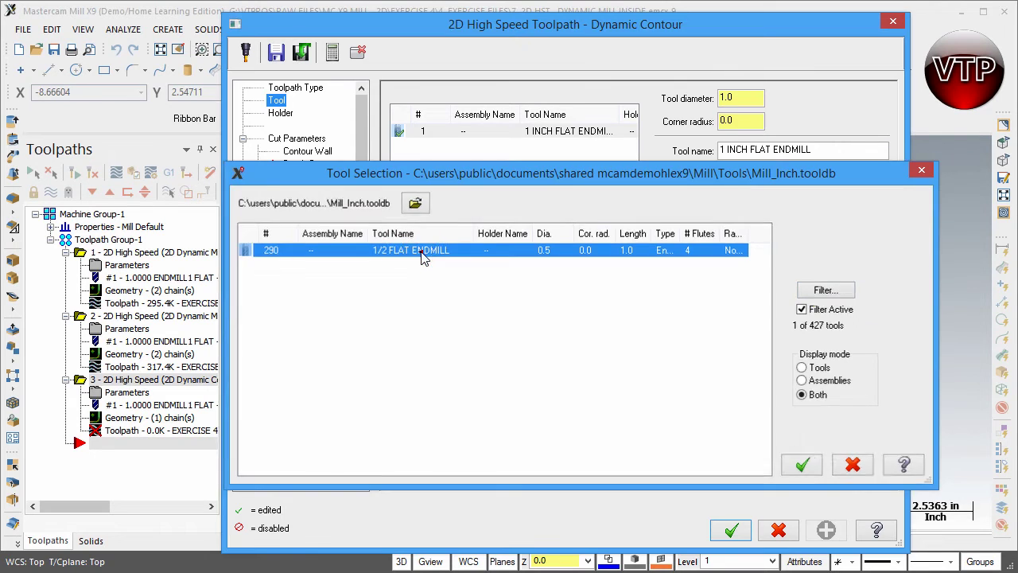
{"action": "left_click", "coordinate": [671, 418]}
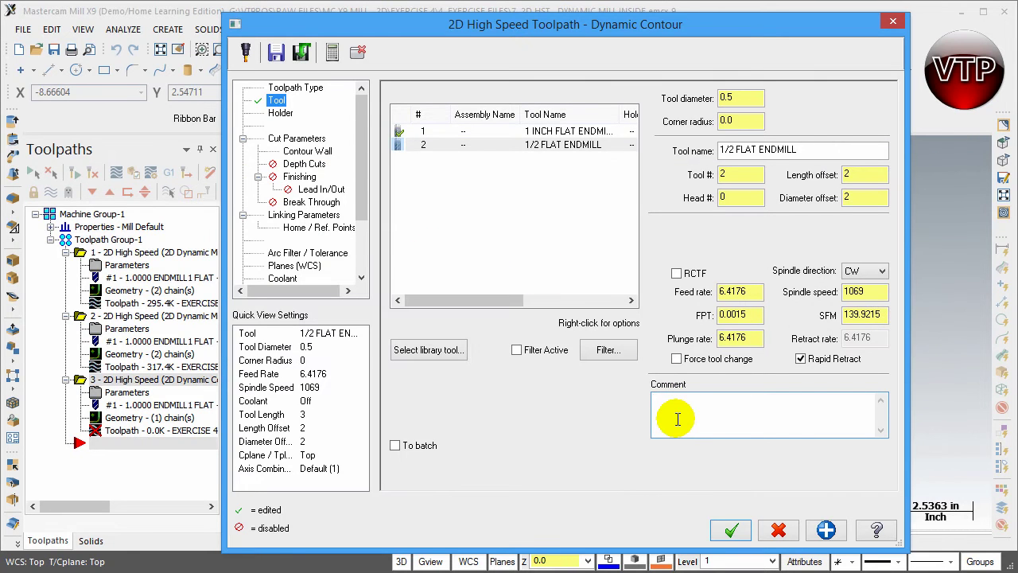
{"action": "type", "text": "2H"}
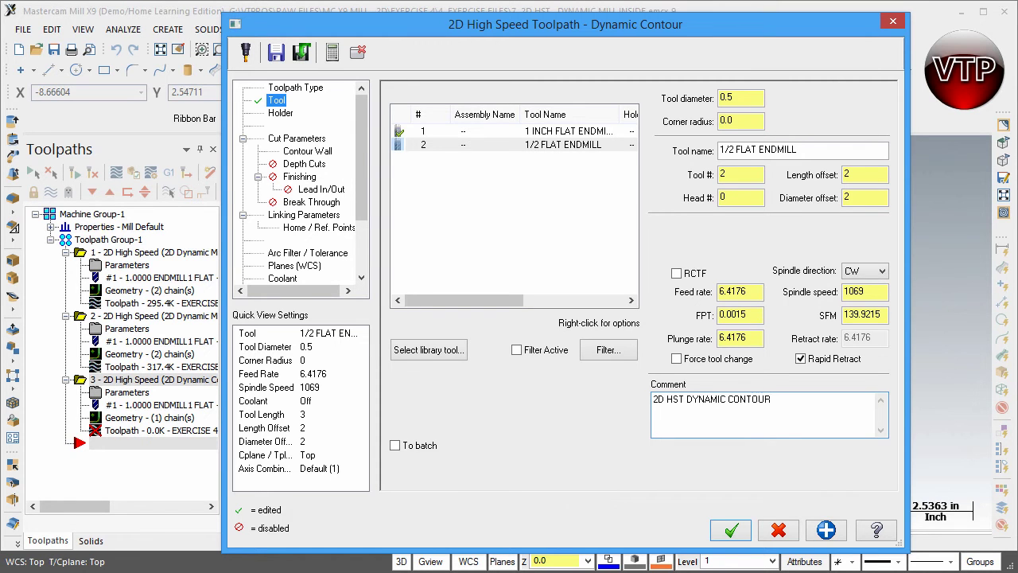
Set the stock to leave on walls and on floors to 0 in the contour's cut parameters
{"action": "left_click", "coordinate": [280, 113]}
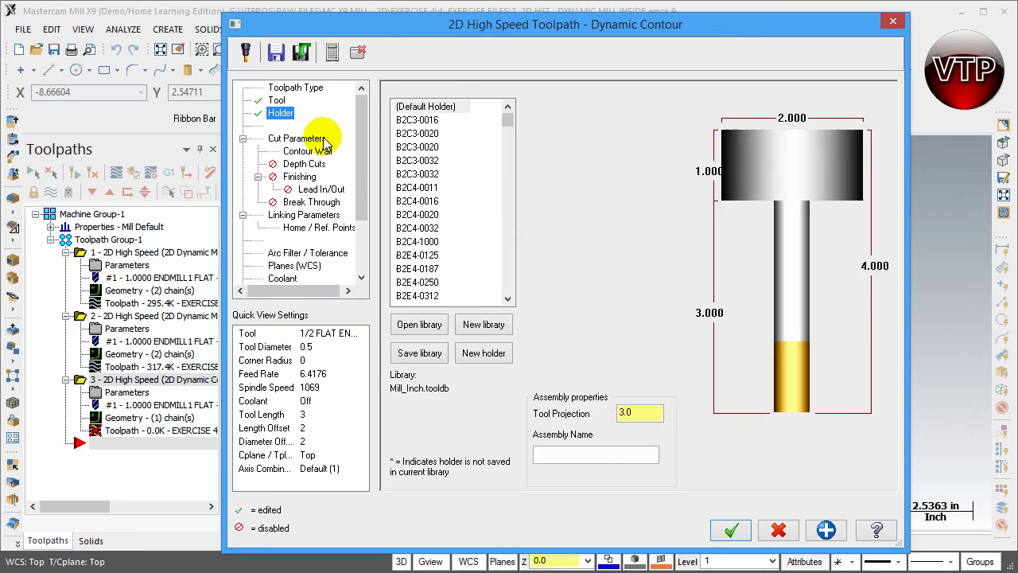
{"action": "left_click", "coordinate": [317, 140]}
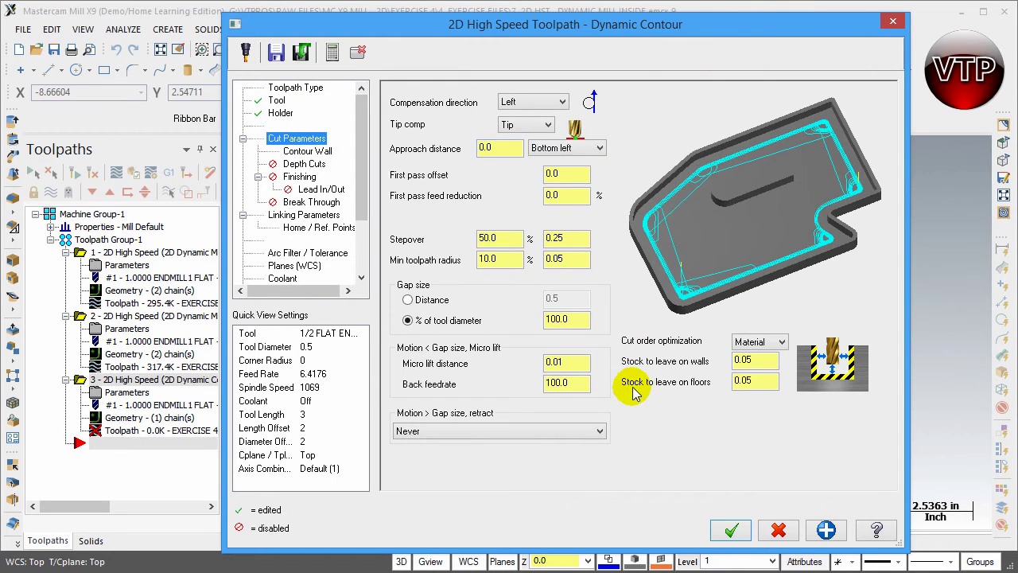
{"action": "double_click", "coordinate": [756, 361]}
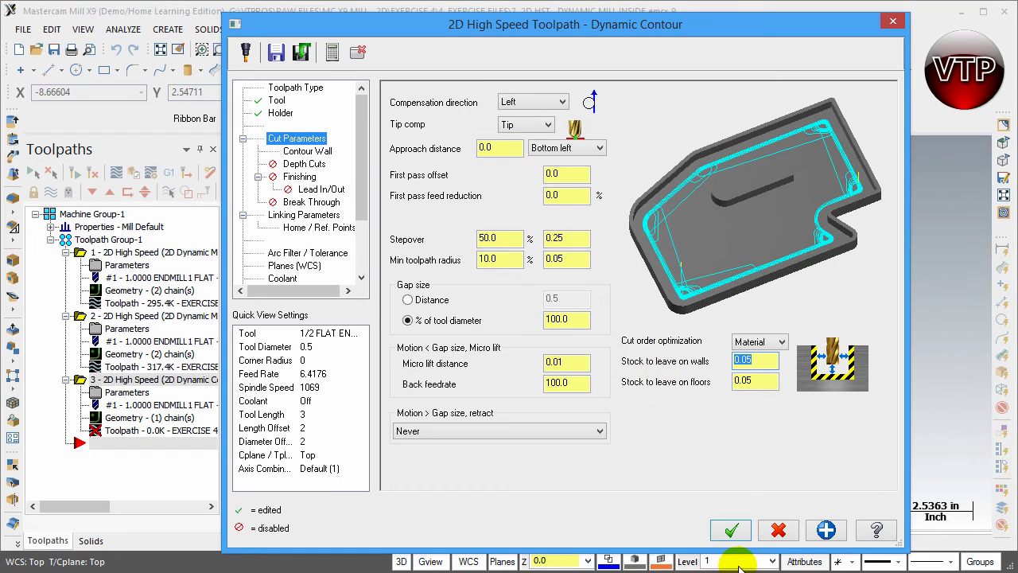
{"action": "type", "text": "0"}
{"action": "double_click", "coordinate": [756, 381]}
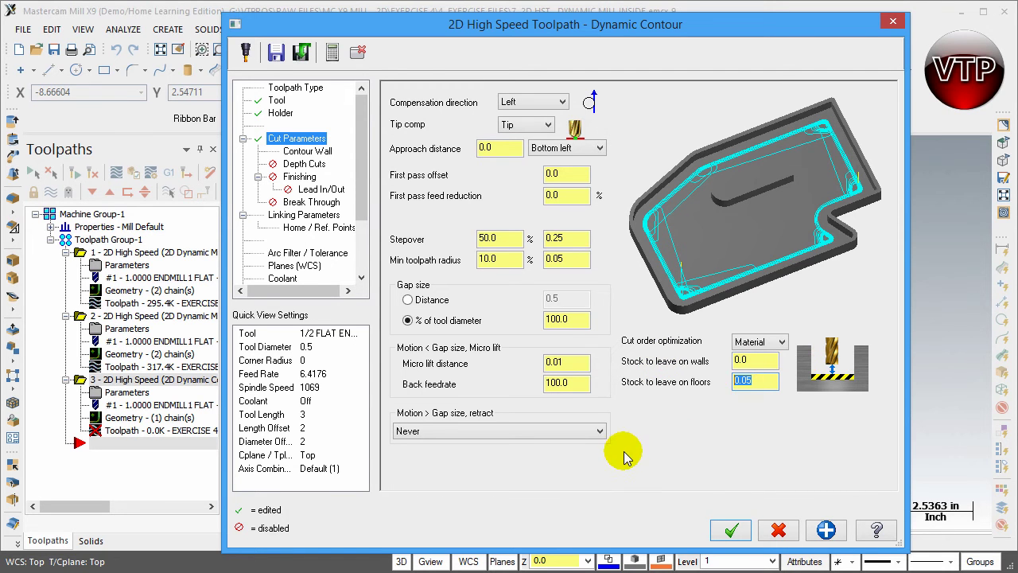
{"action": "type", "text": "0"}
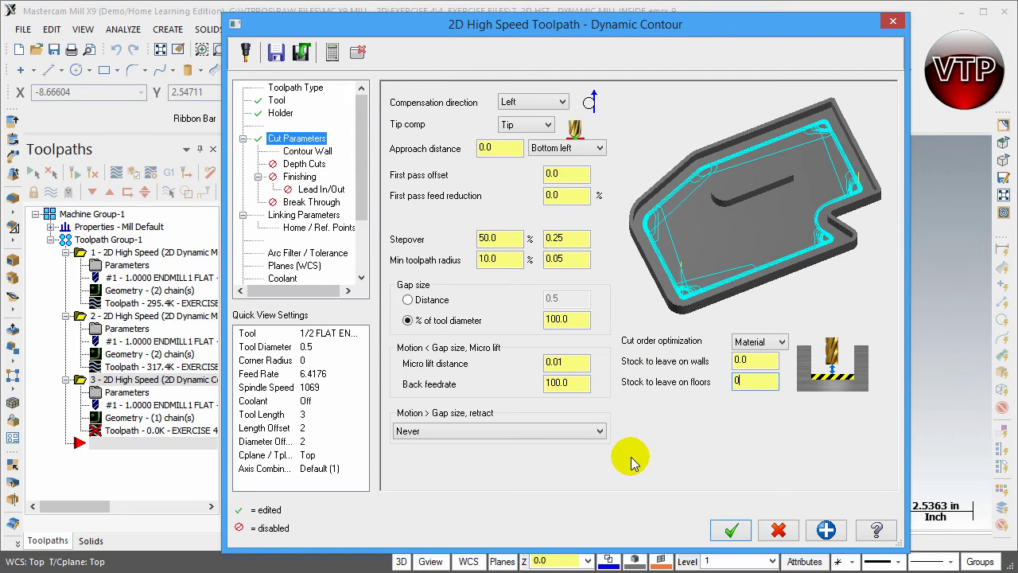
Review the contour wall, depth cuts, finishing, lead in/out and break through settings
{"action": "left_click", "coordinate": [311, 151]}
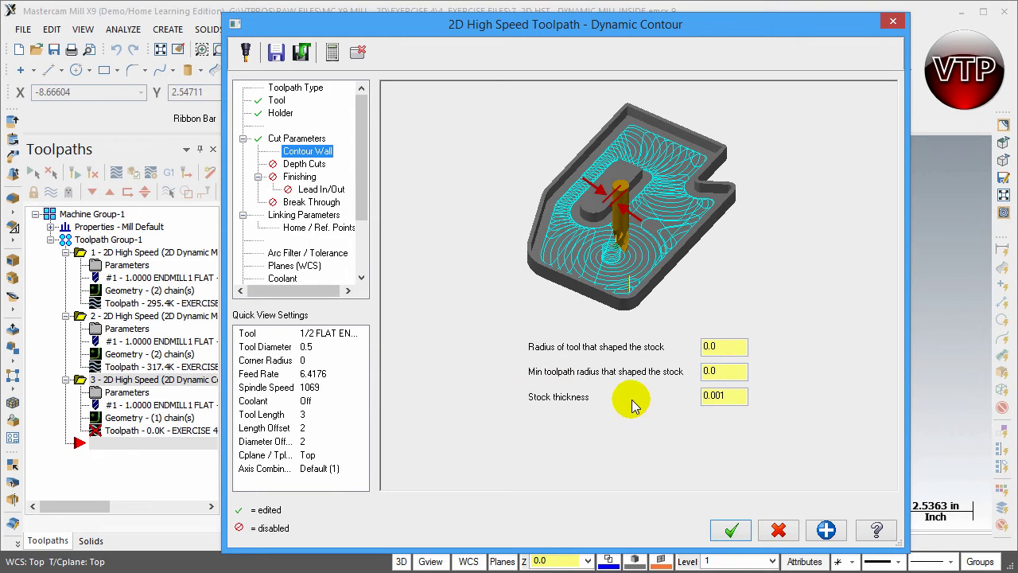
{"action": "left_click", "coordinate": [726, 395]}
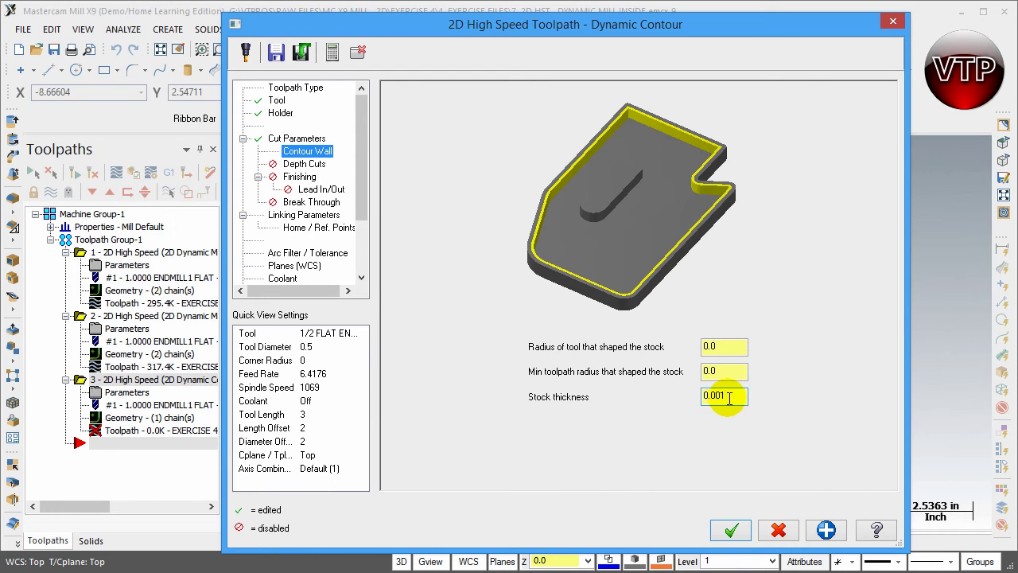
{"action": "left_click", "coordinate": [310, 165]}
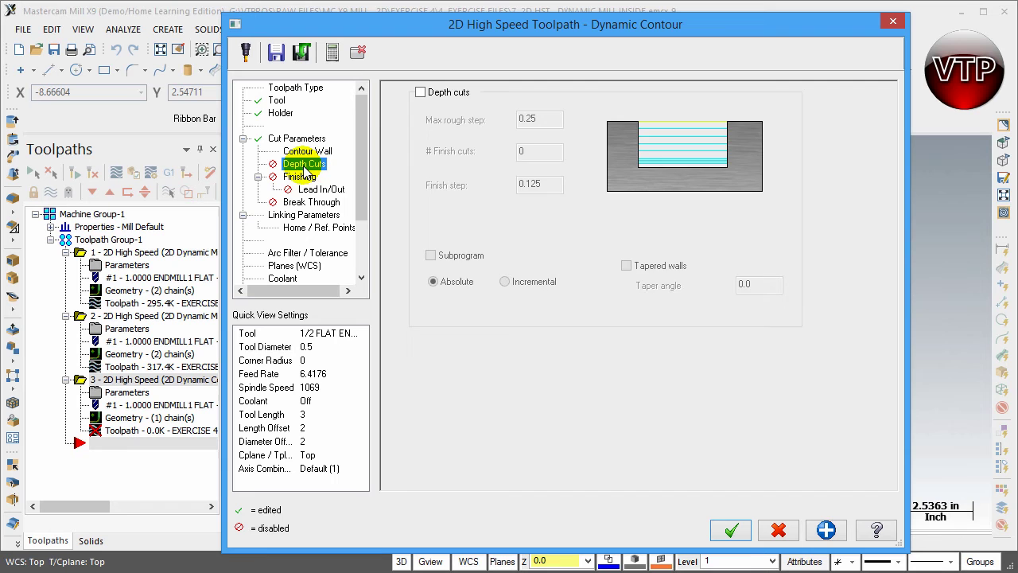
{"action": "left_click", "coordinate": [299, 177]}
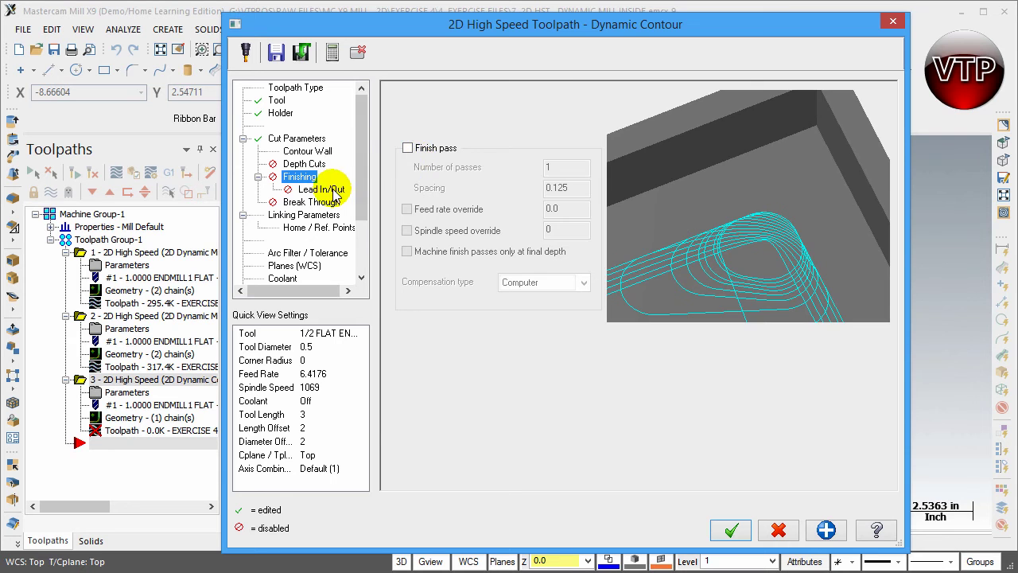
{"action": "left_click", "coordinate": [322, 189]}
{"action": "left_click", "coordinate": [326, 203]}
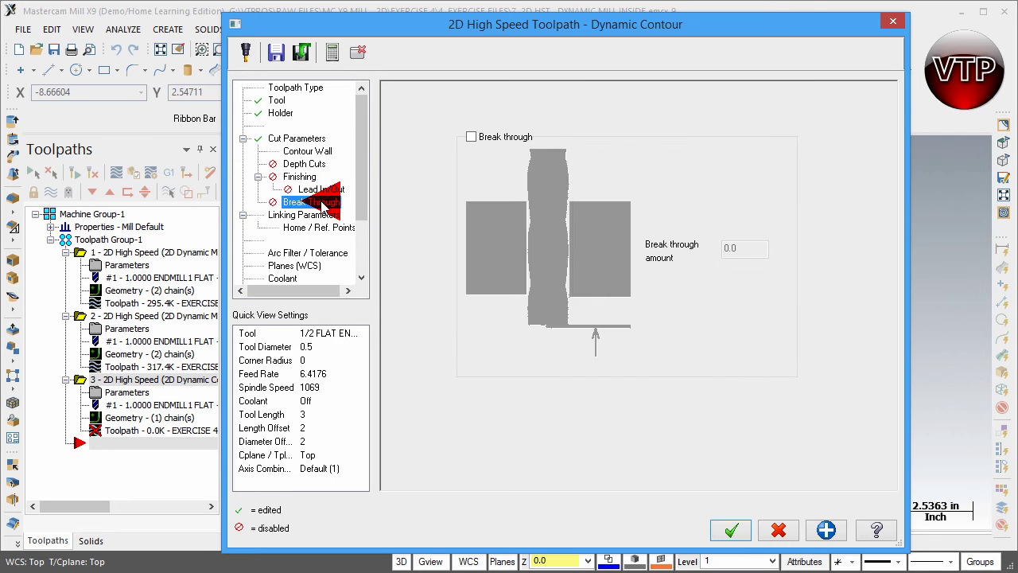
Set the linking depth to absolute -.8 and generate the Dynamic Contour toolpath
{"action": "left_click", "coordinate": [314, 216]}
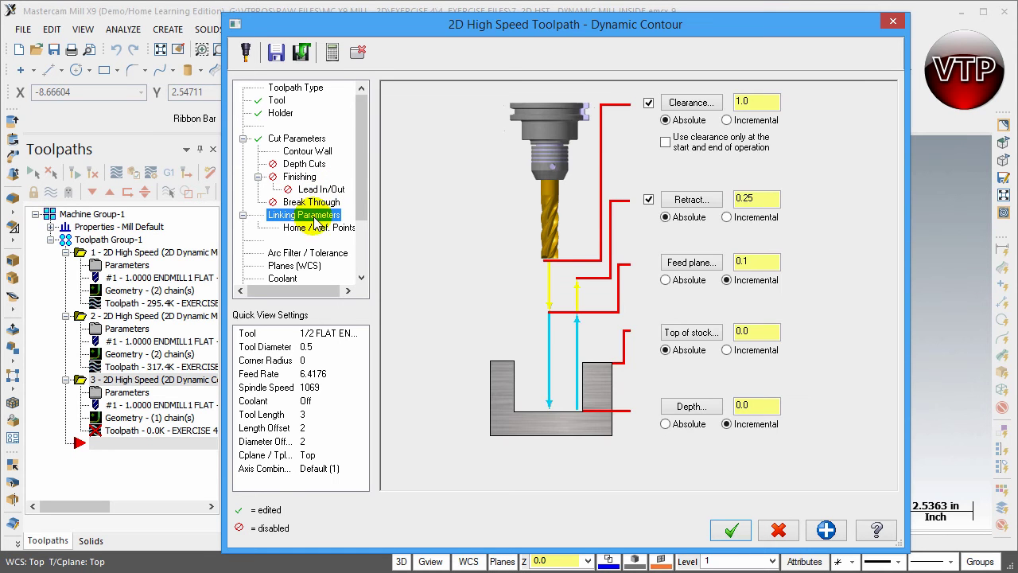
{"action": "left_click", "coordinate": [667, 424]}
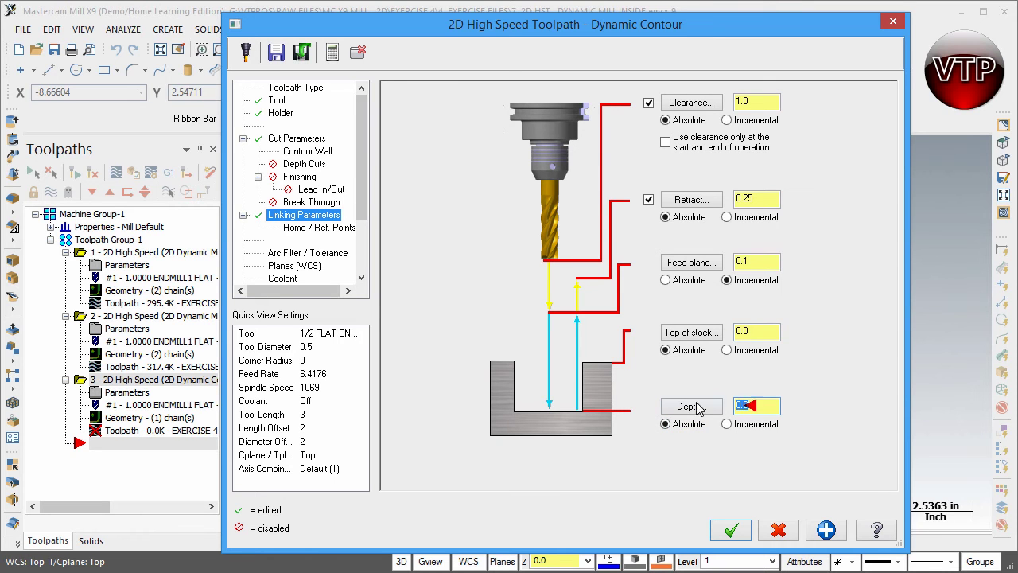
{"action": "left_click", "coordinate": [710, 401]}
{"action": "type", "text": "-.8"}
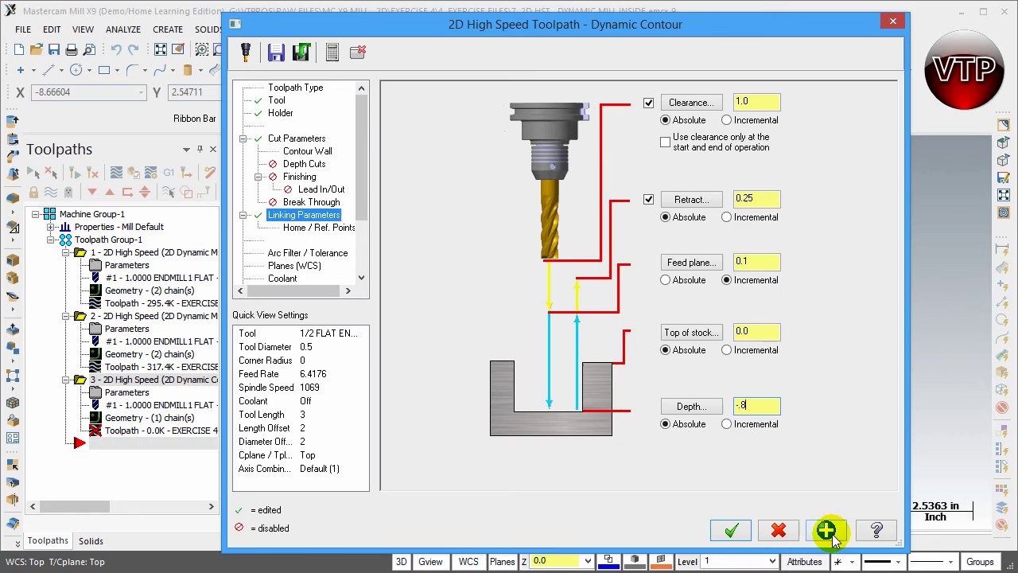
{"action": "left_click", "coordinate": [731, 530]}
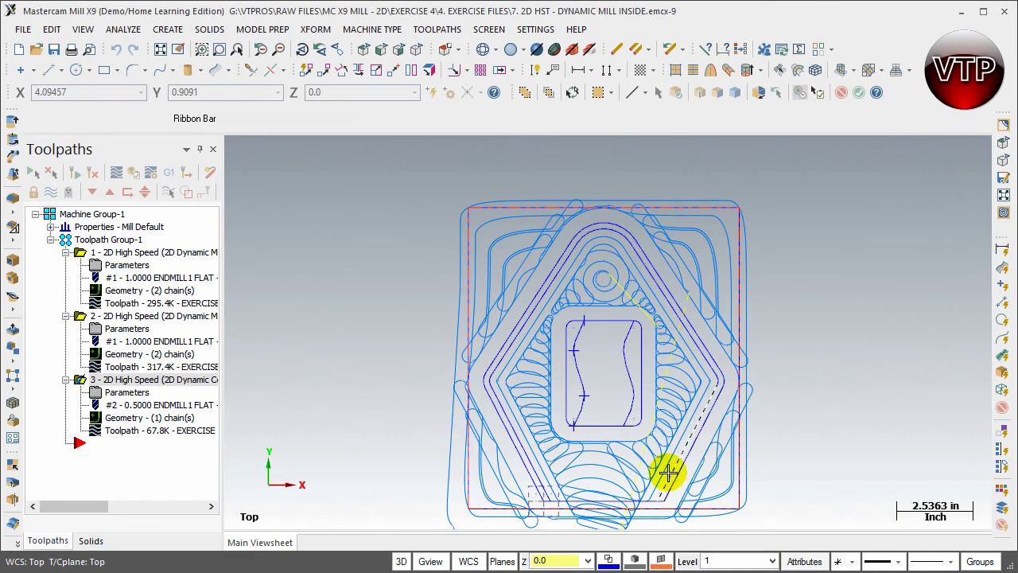
Open all operations of Toolpath Group-1 in Mastercam Simulator for verification, with the stock seen from the top
{"action": "scroll", "coordinate": [693, 420], "scroll_direction": "up", "scroll_amount": 1}
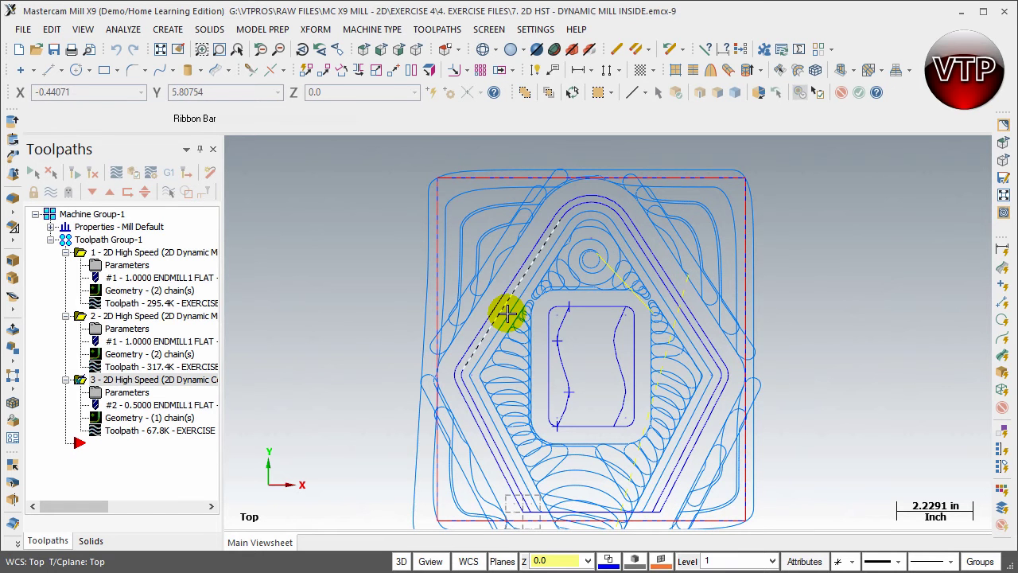
{"action": "left_click", "coordinate": [103, 240]}
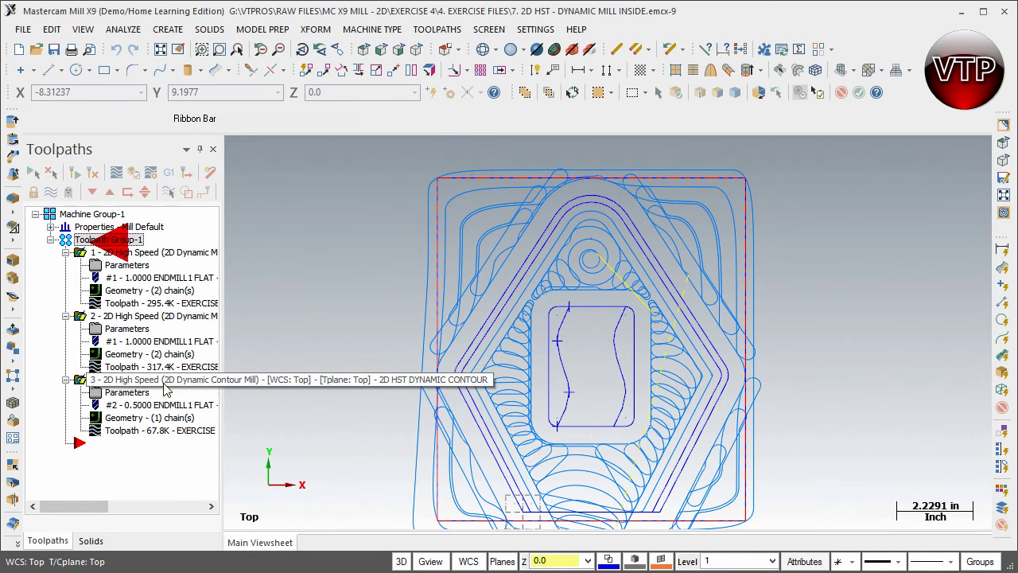
{"action": "left_click", "coordinate": [135, 172]}
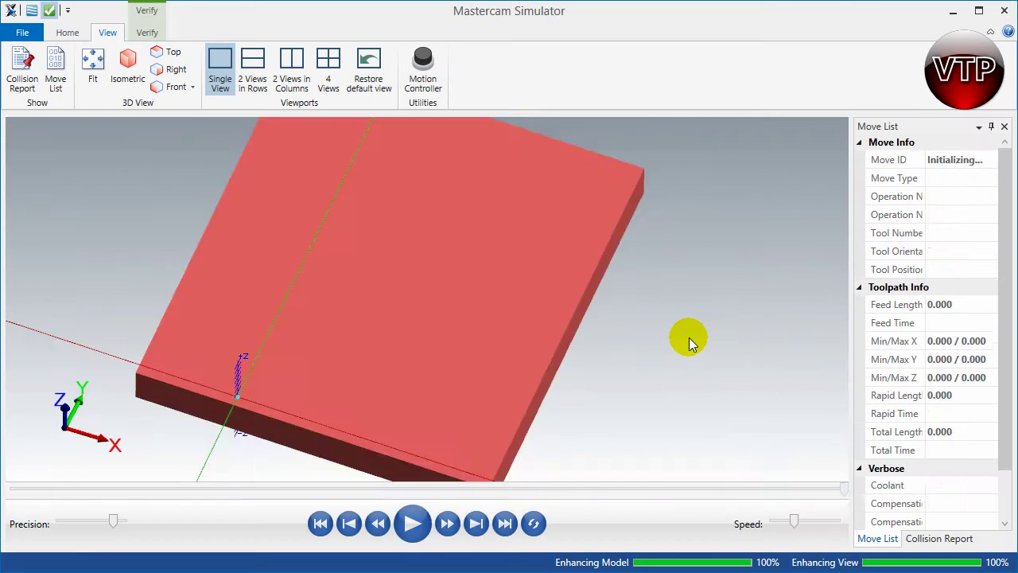
{"action": "scroll", "coordinate": [381, 429], "scroll_direction": "up", "scroll_amount": 2}
{"action": "scroll", "coordinate": [389, 444], "scroll_direction": "down", "scroll_amount": 2}
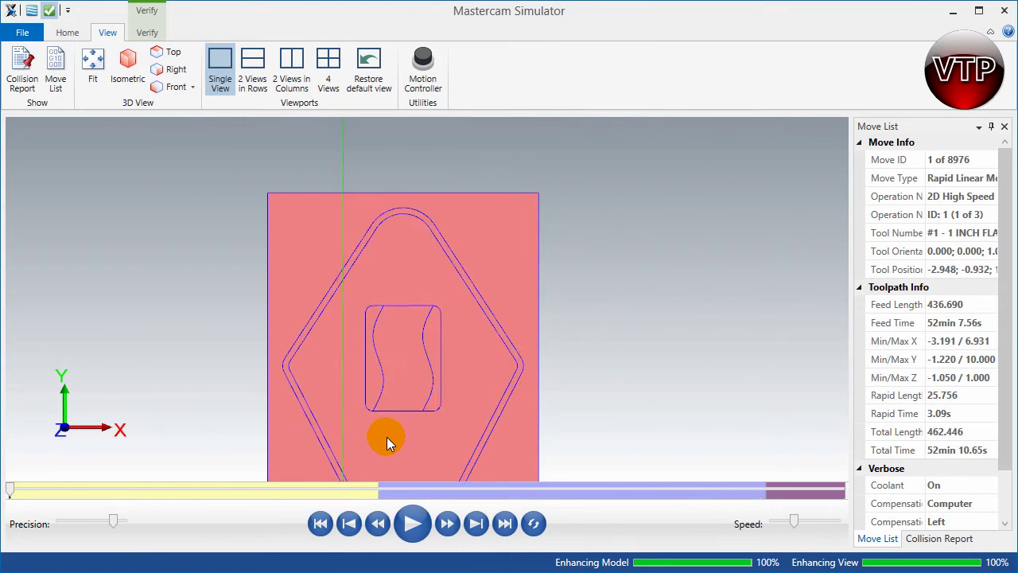
{"action": "scroll", "coordinate": [387, 444], "scroll_direction": "down", "scroll_amount": 2}
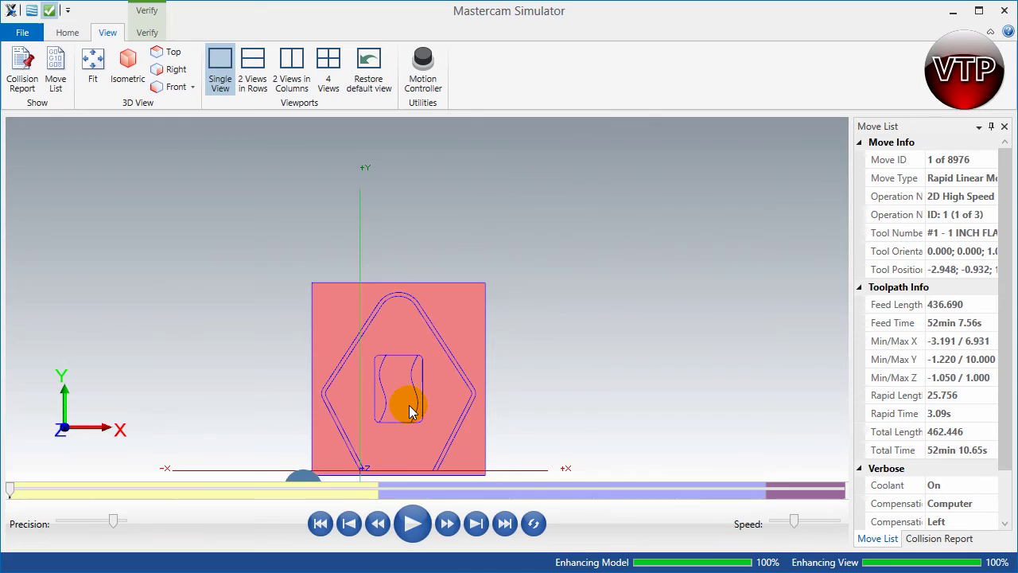
{"action": "key", "text": "Up"}
{"action": "key", "text": "Up"}
{"action": "key", "text": "Up"}
{"action": "key", "text": "Up"}
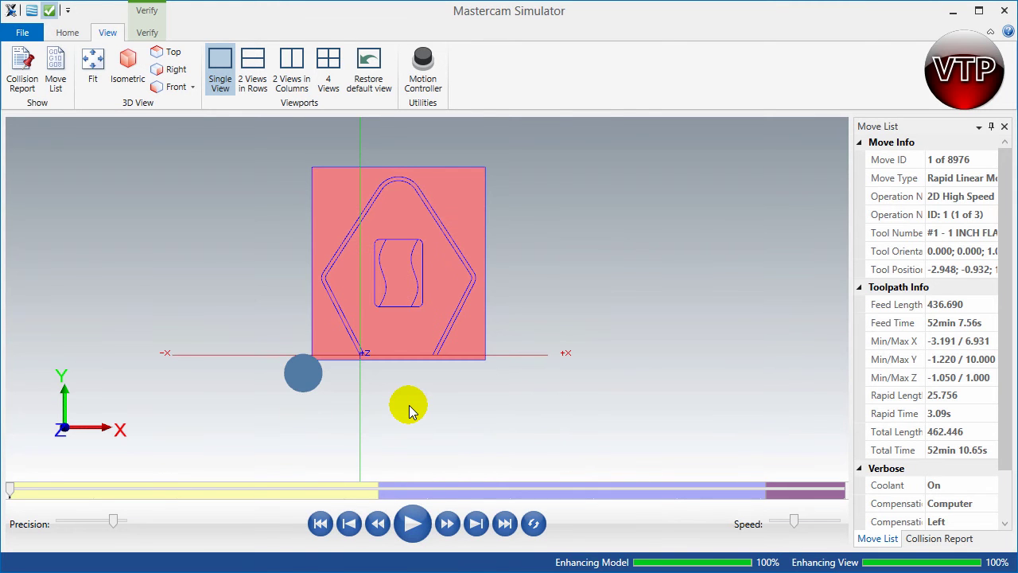
{"action": "scroll", "coordinate": [397, 231], "scroll_direction": "up", "scroll_amount": 1}
{"action": "scroll", "coordinate": [302, 164], "scroll_direction": "up", "scroll_amount": 2}
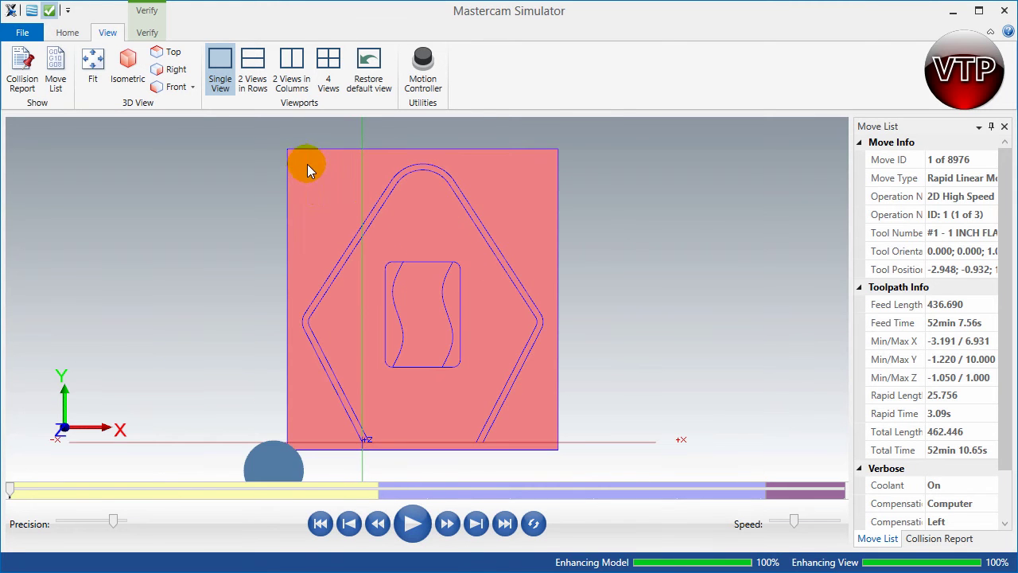
Play the machining simulation of the operations and slow down its playback speed
{"action": "left_click", "coordinate": [411, 528]}
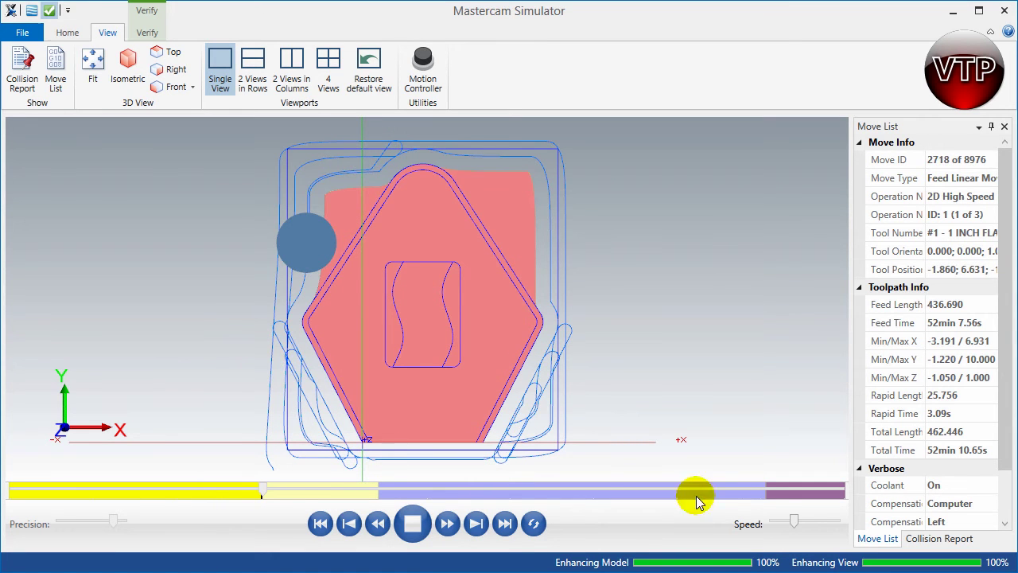
{"action": "left_click", "coordinate": [799, 524]}
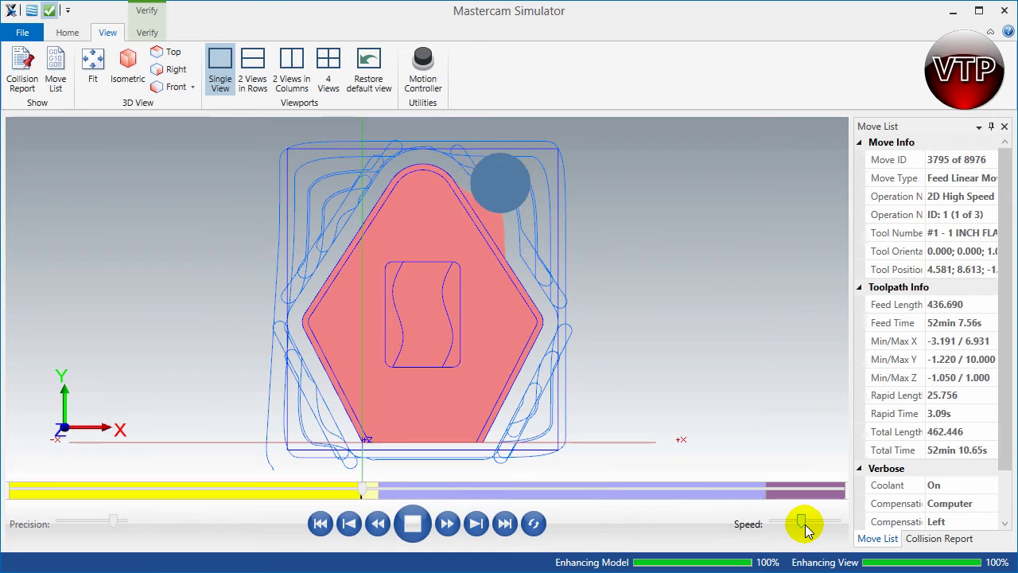
{"action": "mouse_move", "coordinate": [803, 529]}
{"action": "left_mouse_down"}
{"action": "mouse_move", "coordinate": [786, 525]}
{"action": "mouse_move", "coordinate": [824, 526]}
{"action": "mouse_move", "coordinate": [786, 520]}
{"action": "left_mouse_up"}
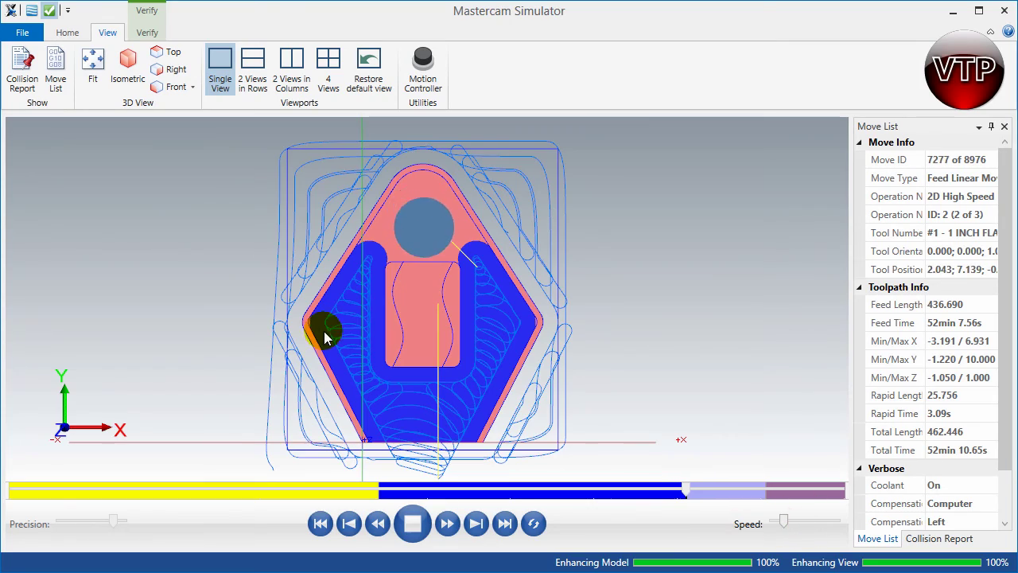
Watch the second operation machine the inner pocket from a close, angled 3D view of the part
{"action": "left_click_drag", "start_coordinate": [324, 337], "coordinate": [312, 256]}
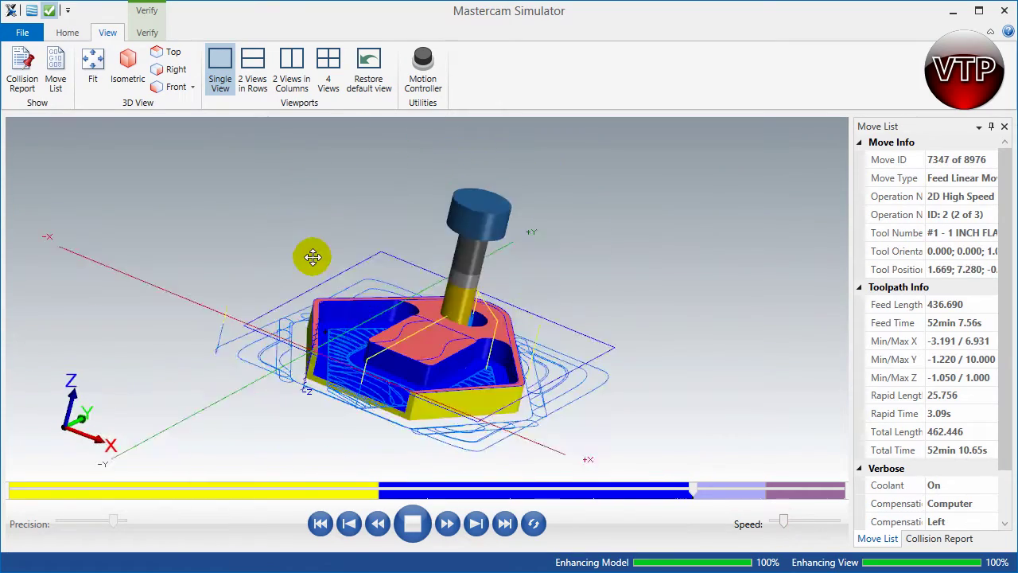
{"action": "scroll", "coordinate": [312, 256], "scroll_direction": "up", "scroll_amount": 3}
{"action": "scroll", "coordinate": [310, 275], "scroll_direction": "up", "scroll_amount": 4}
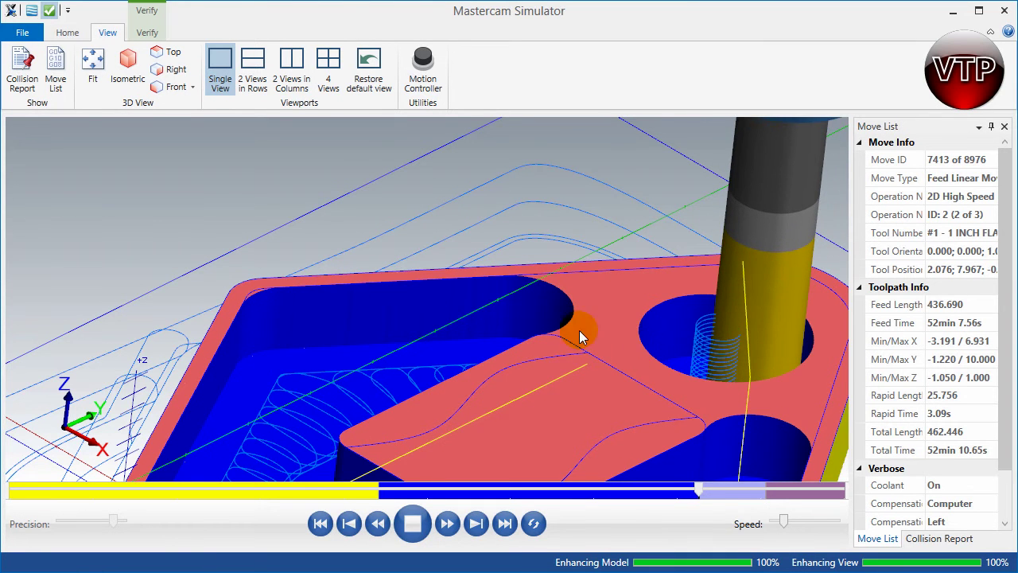
{"action": "scroll", "coordinate": [214, 299], "scroll_direction": "up", "scroll_amount": 2}
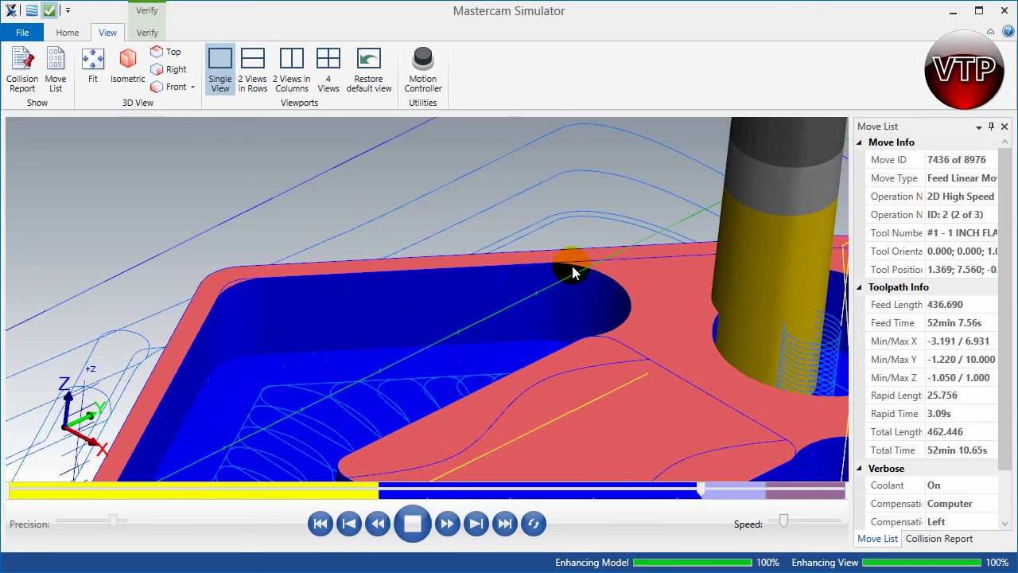
{"action": "scroll", "coordinate": [595, 395], "scroll_direction": "down", "scroll_amount": 4}
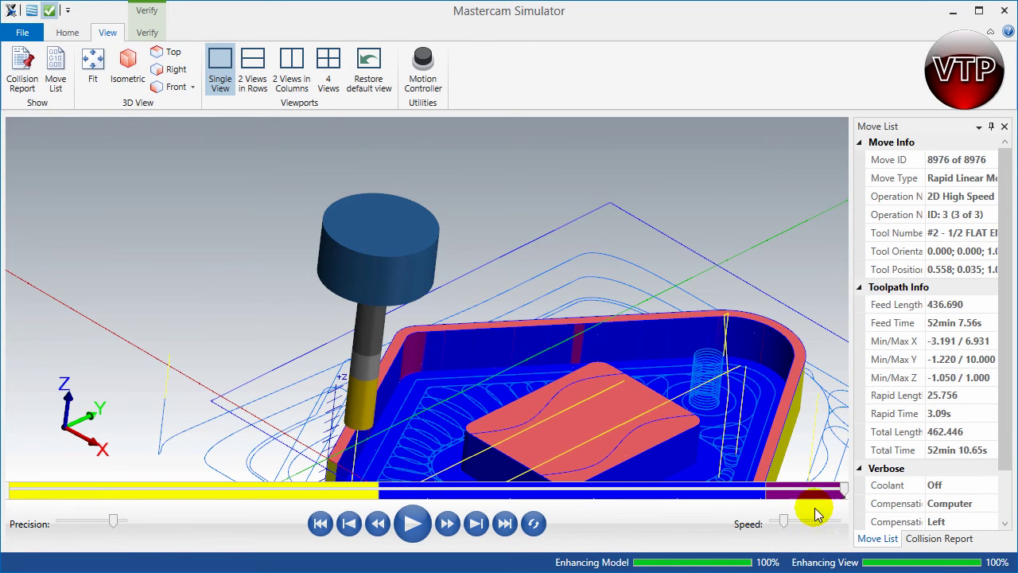
Move the finished simulation back to near the end of the second operation and lower the playback speed
{"action": "left_click_drag", "start_coordinate": [846, 489], "coordinate": [761, 494]}
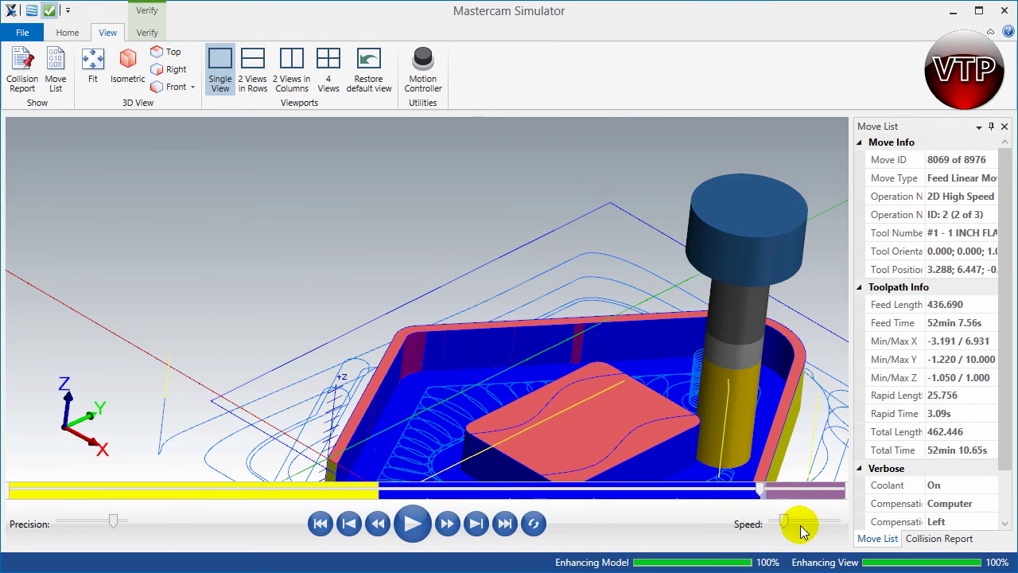
{"action": "mouse_move", "coordinate": [618, 466]}
{"action": "left_mouse_down"}
{"action": "mouse_move", "coordinate": [552, 416]}
{"action": "mouse_move", "coordinate": [522, 446]}
{"action": "mouse_move", "coordinate": [551, 428]}
{"action": "mouse_move", "coordinate": [588, 434]}
{"action": "mouse_move", "coordinate": [631, 464]}
{"action": "left_mouse_up"}
{"action": "scroll", "coordinate": [565, 437], "scroll_direction": "down", "scroll_amount": 2}
{"action": "scroll", "coordinate": [589, 470], "scroll_direction": "up", "scroll_amount": 4}
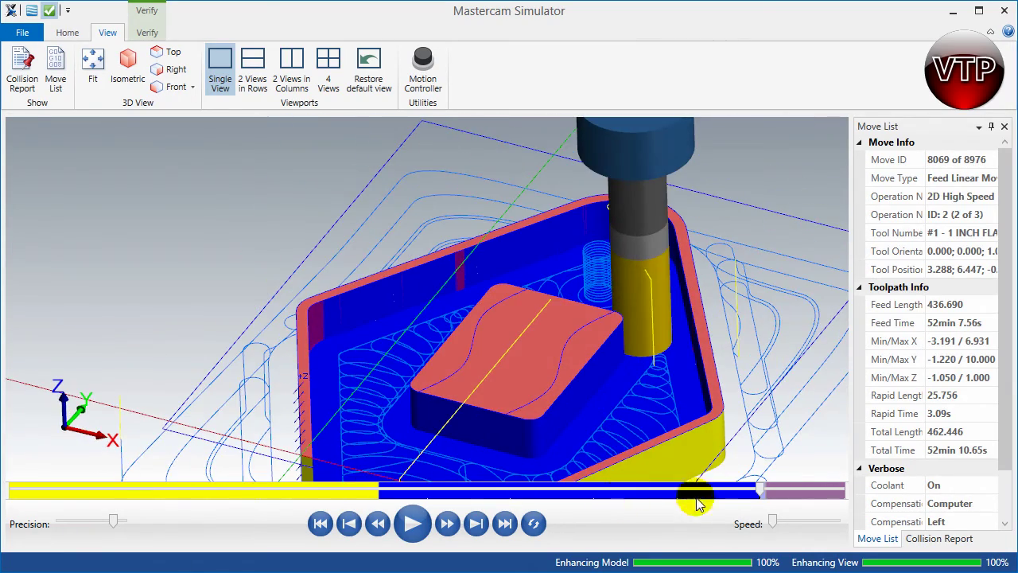
Reset the simulation to its beginning and skip ahead through the operations to the start of the third one
{"action": "left_click", "coordinate": [350, 524]}
{"action": "left_click", "coordinate": [471, 523]}
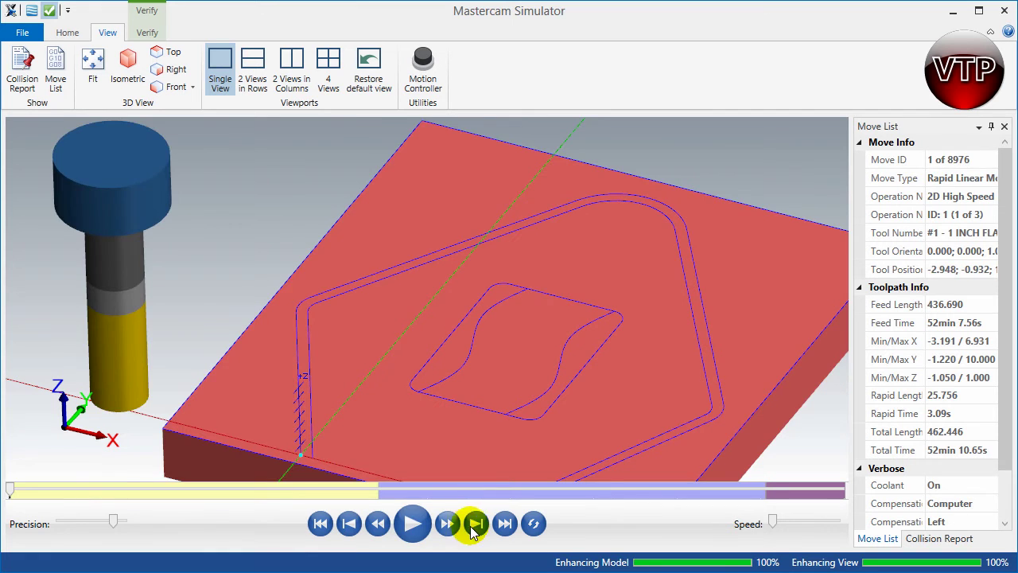
{"action": "left_click", "coordinate": [473, 525]}
{"action": "left_click", "coordinate": [472, 525]}
{"action": "left_click", "coordinate": [472, 525]}
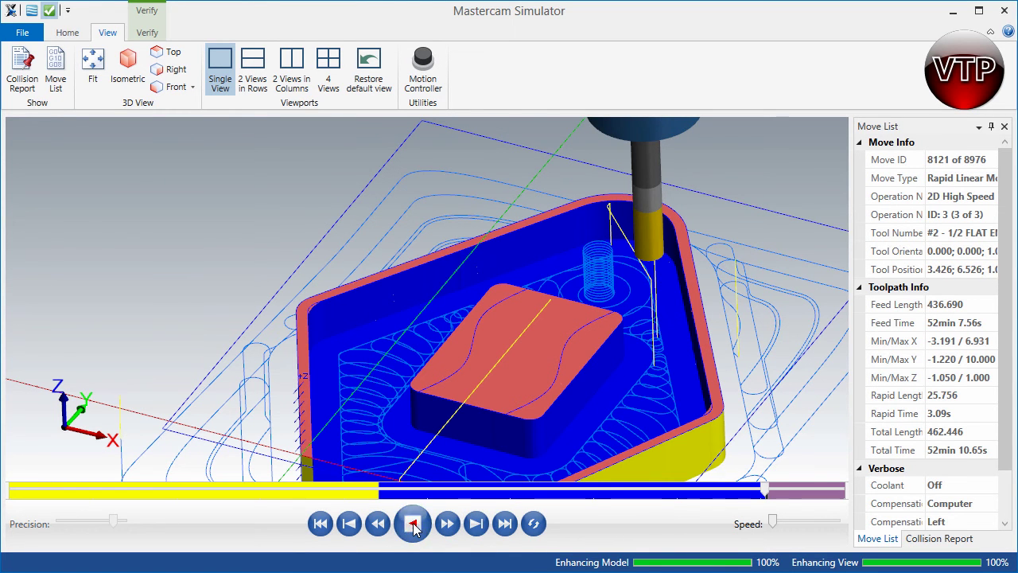
Play the third operation with the 1/2 inch flat endmill and raise the playback speed
{"action": "left_click", "coordinate": [413, 524]}
{"action": "left_click_drag", "start_coordinate": [655, 422], "coordinate": [698, 440]}
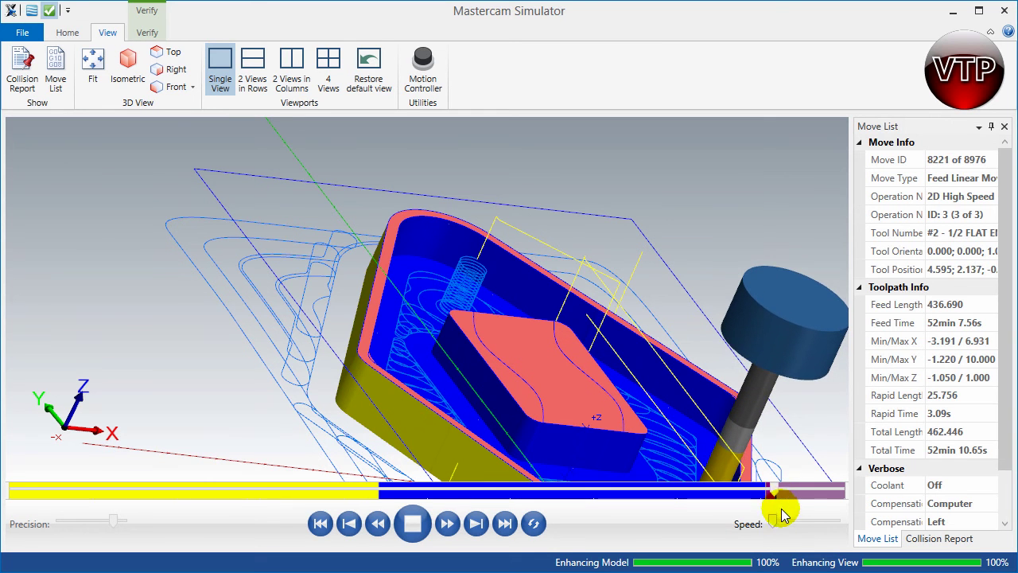
{"action": "left_click_drag", "start_coordinate": [776, 525], "coordinate": [790, 525]}
Inspect the diamond pocket's side walls and corners up close for the areas cut by the 1/2 inch endmill
{"action": "left_click_drag", "start_coordinate": [707, 466], "coordinate": [680, 389]}
{"action": "scroll", "coordinate": [664, 334], "scroll_direction": "up", "scroll_amount": 3}
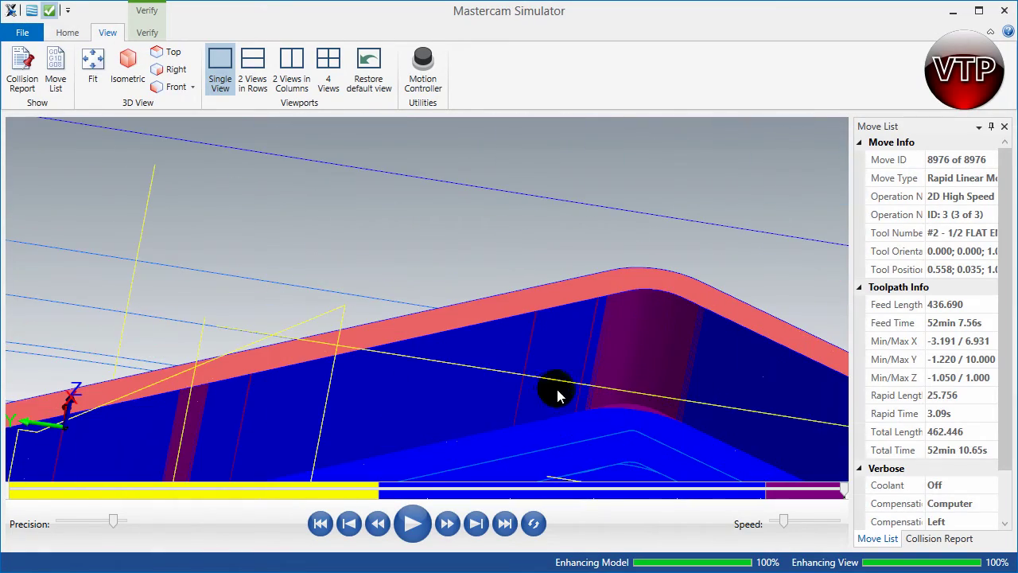
{"action": "left_click_drag", "start_coordinate": [556, 390], "coordinate": [579, 316]}
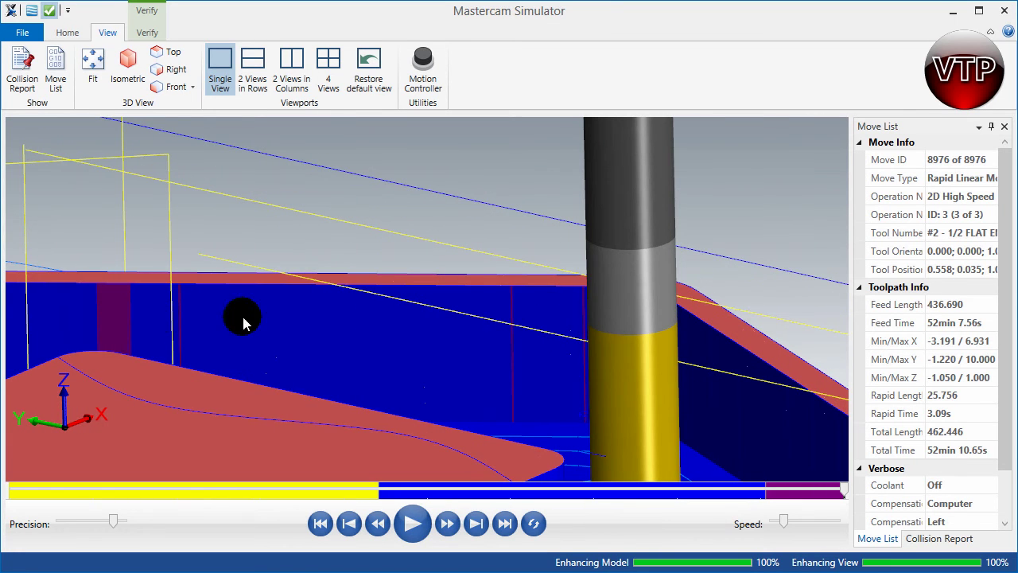
{"action": "mouse_move", "coordinate": [121, 315]}
{"action": "left_mouse_down"}
{"action": "mouse_move", "coordinate": [187, 329]}
{"action": "mouse_move", "coordinate": [143, 345]}
{"action": "mouse_move", "coordinate": [170, 348]}
{"action": "mouse_move", "coordinate": [204, 378]}
{"action": "mouse_move", "coordinate": [183, 374]}
{"action": "mouse_move", "coordinate": [175, 462]}
{"action": "mouse_move", "coordinate": [192, 392]}
{"action": "mouse_move", "coordinate": [109, 305]}
{"action": "left_mouse_up"}
{"action": "scroll", "coordinate": [205, 378], "scroll_direction": "down", "scroll_amount": 5}
{"action": "scroll", "coordinate": [128, 302], "scroll_direction": "up", "scroll_amount": 8}
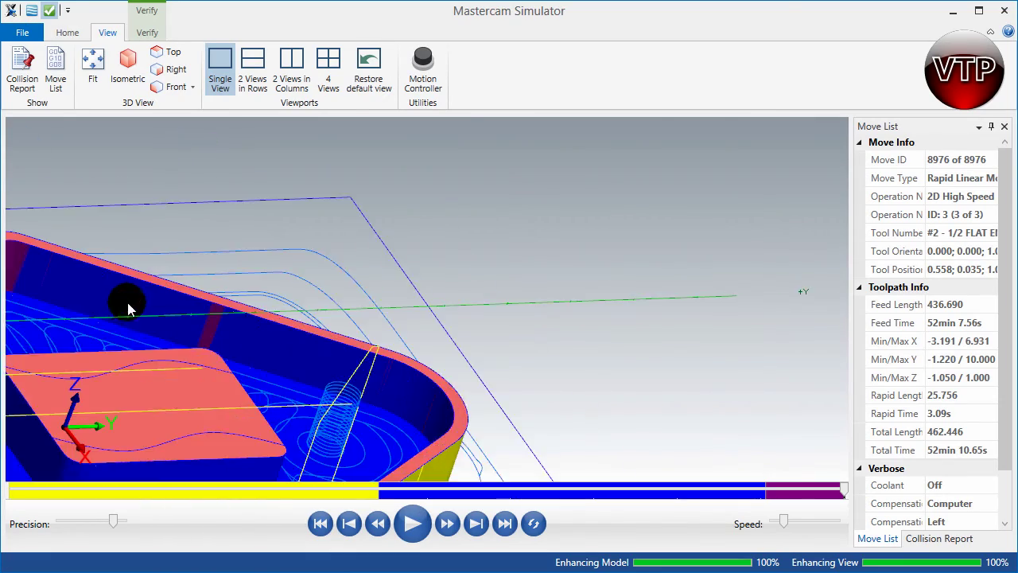
Examine the wall around the pocket's rounded tip, and check the whole machined part from several angles
{"action": "left_click_drag", "start_coordinate": [316, 341], "coordinate": [448, 348]}
{"action": "scroll", "coordinate": [316, 306], "scroll_direction": "down", "scroll_amount": 5}
{"action": "scroll", "coordinate": [455, 344], "scroll_direction": "down", "scroll_amount": 3}
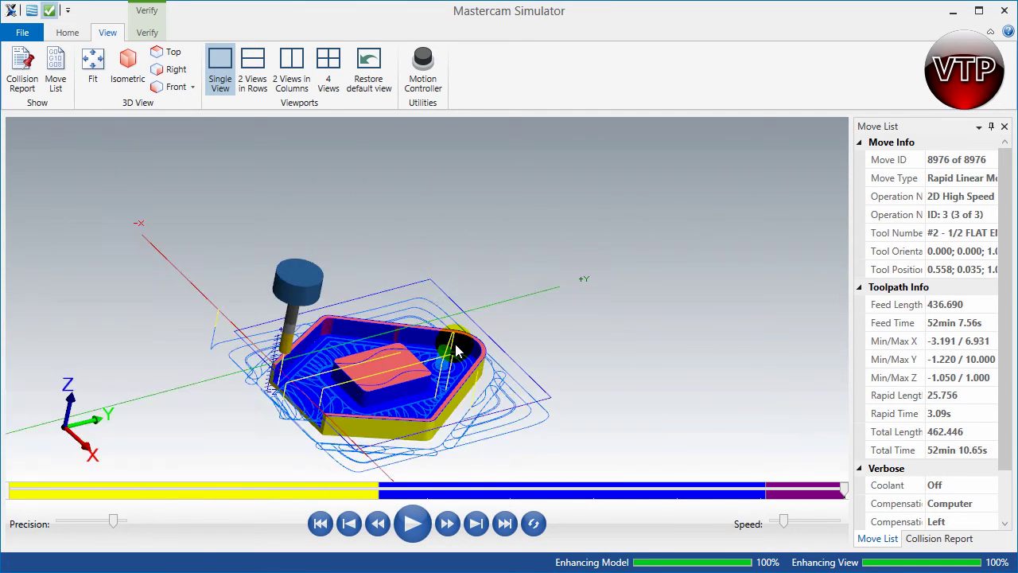
{"action": "scroll", "coordinate": [455, 344], "scroll_direction": "up", "scroll_amount": 6}
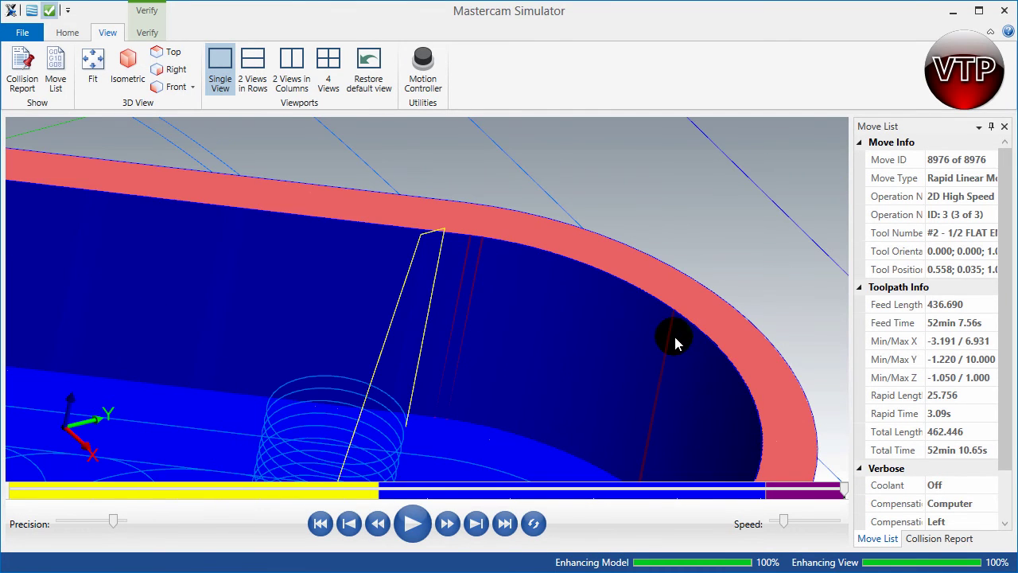
{"action": "scroll", "coordinate": [303, 306], "scroll_direction": "down", "scroll_amount": 8}
{"action": "left_click_drag", "start_coordinate": [216, 348], "coordinate": [155, 374]}
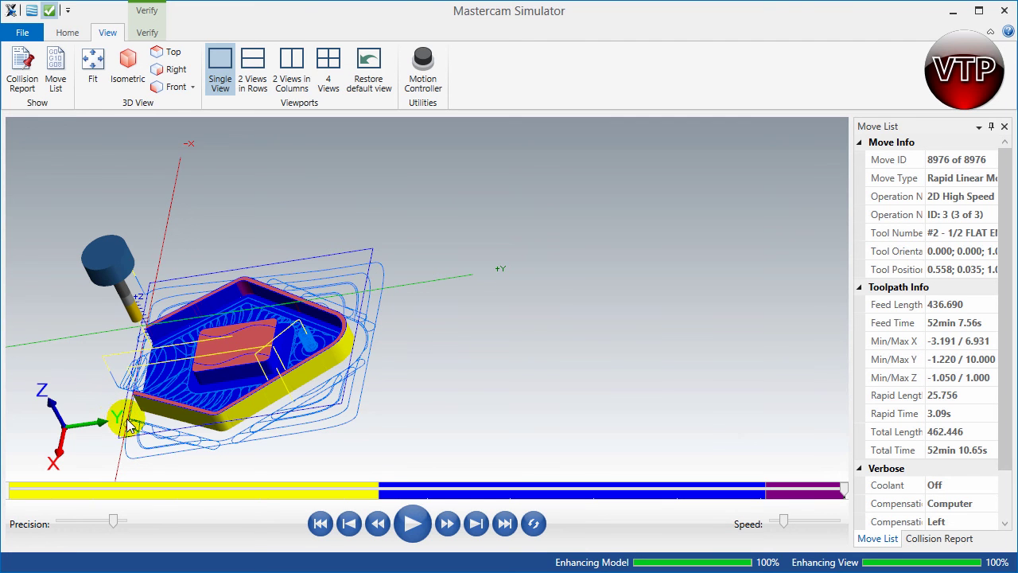
{"action": "left_click_drag", "start_coordinate": [131, 416], "coordinate": [229, 415]}
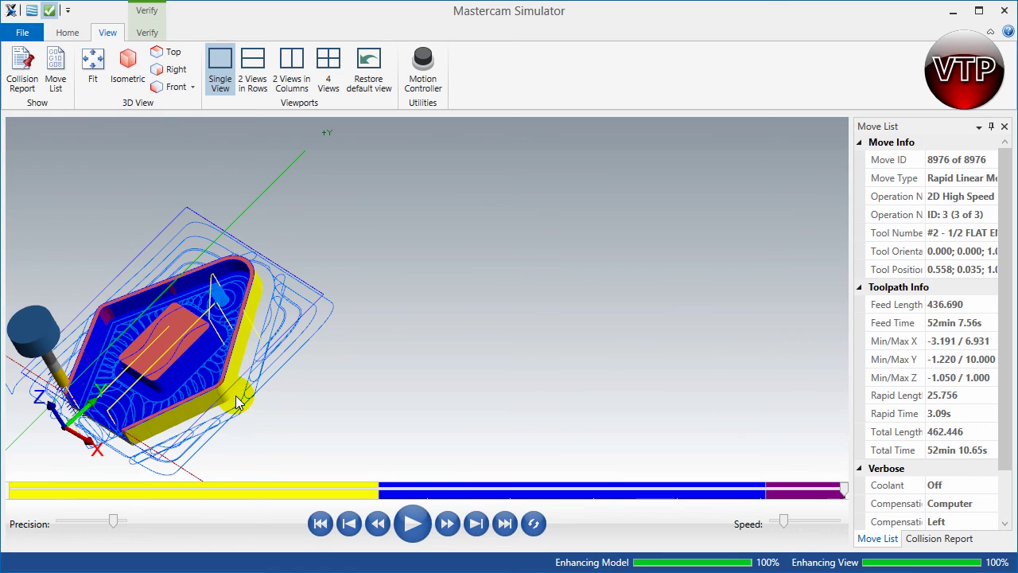
{"action": "scroll", "coordinate": [140, 350], "scroll_direction": "up", "scroll_amount": 5}
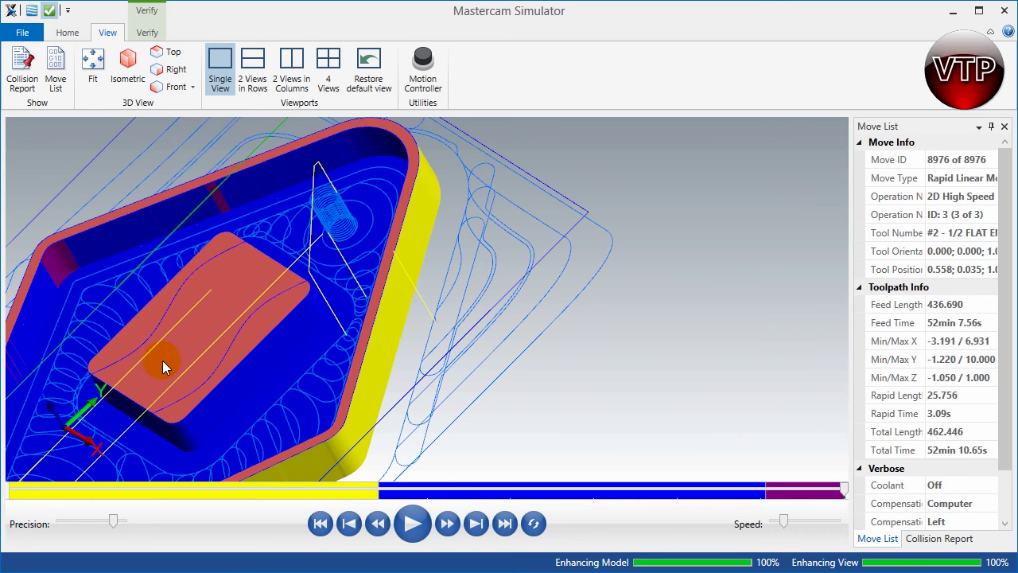